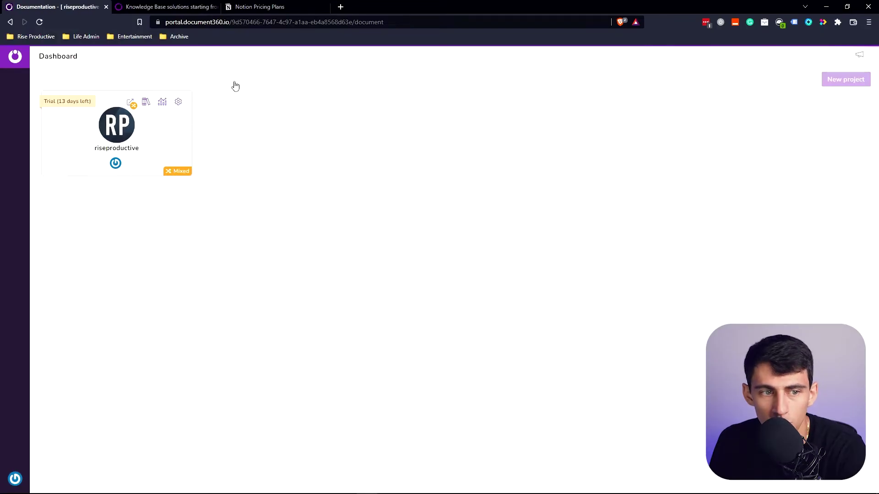
# Create a new Drive article and paste the Video Tutorial and Steps Write Out outline into it
pyautogui.click(84, 101)
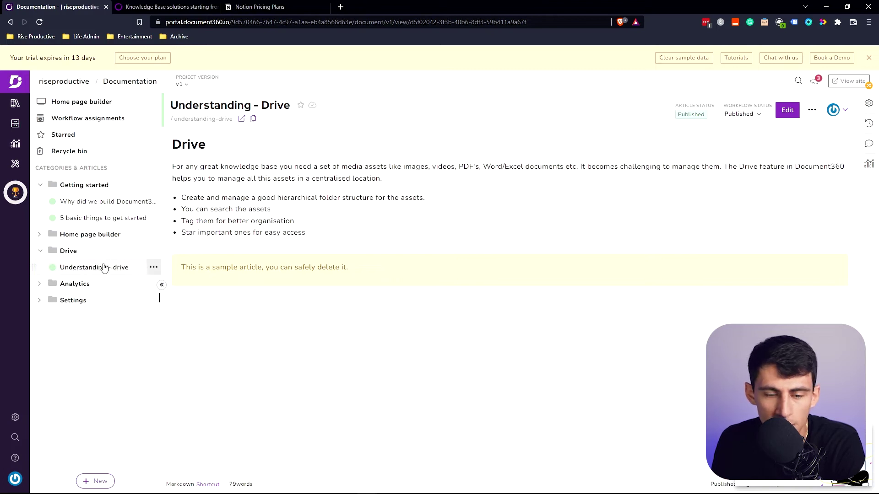
pyautogui.click(847, 111)
pyautogui.click(145, 251)
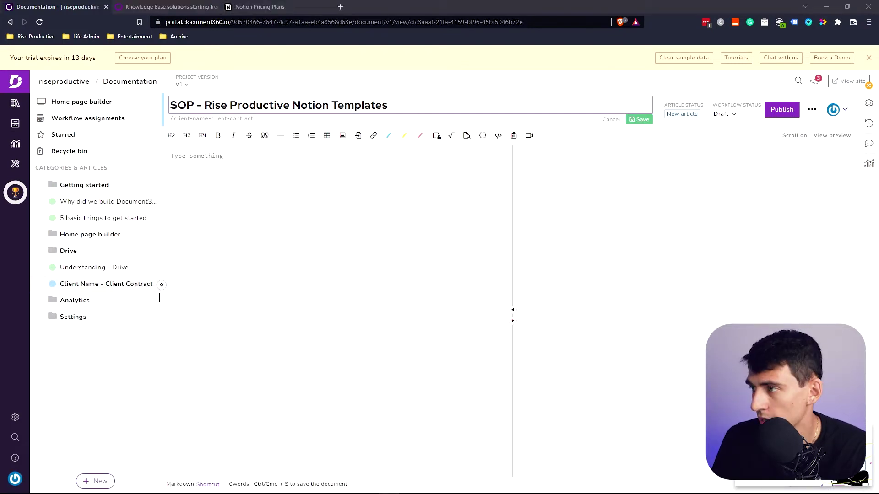
pyautogui.hotkey('ctrl', 'v')
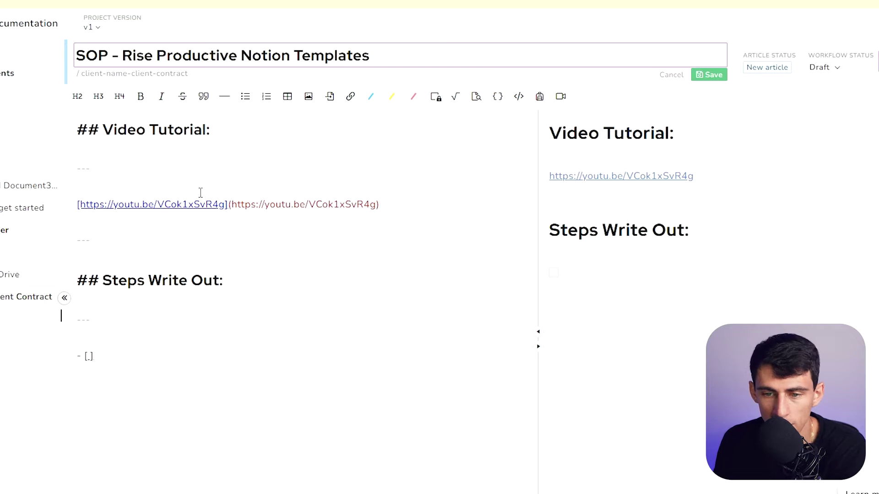
# Create the Productive Brew Editing & Scheduling article
pyautogui.click(67, 287)
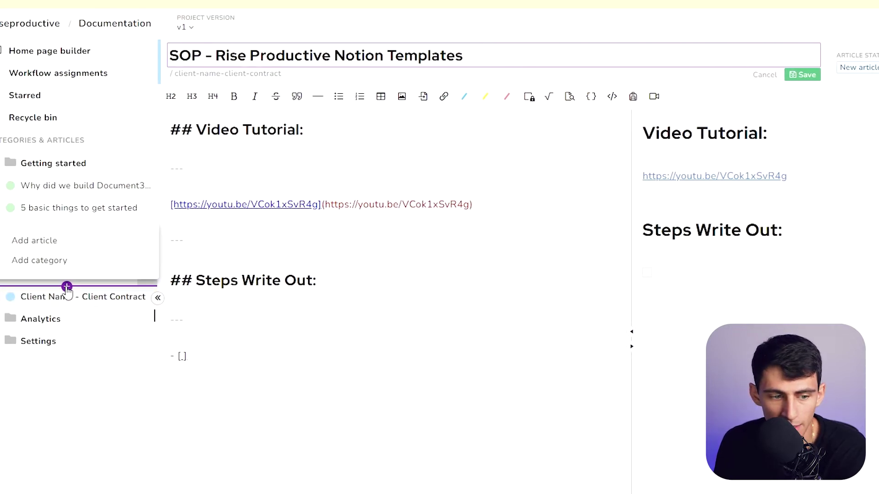
pyautogui.click(38, 241)
pyautogui.write('Productive Brew Editing')
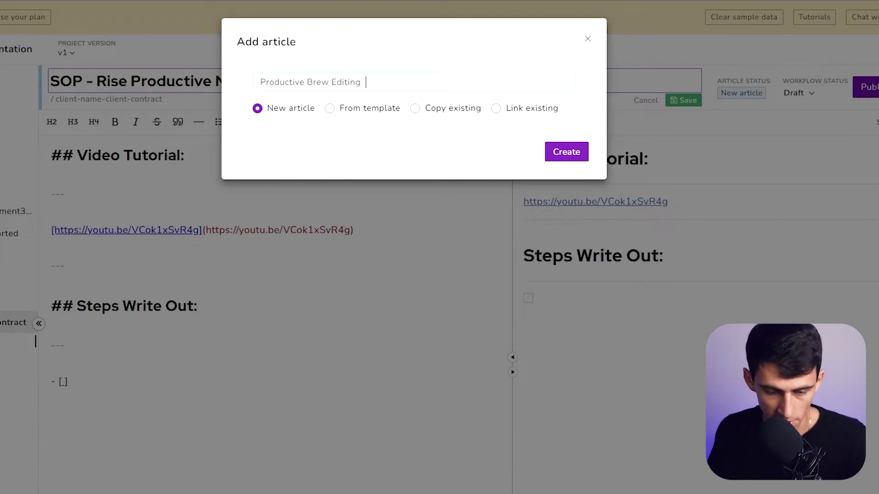
pyautogui.write('& Scheduling')
pyautogui.click(569, 151)
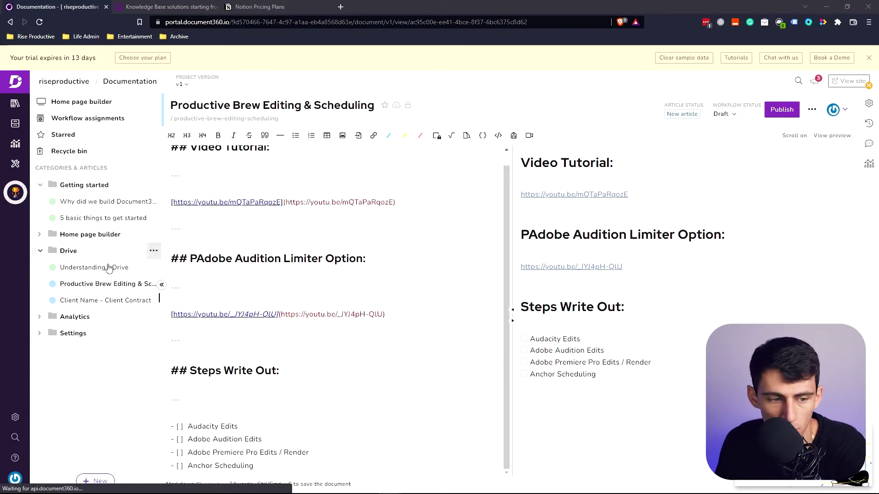
# Create the Podcast Editing and Scheduling article, paste the full editing document and save it
pyautogui.rightClick(98, 255)
pyautogui.click(93, 227)
pyautogui.write('Podcast Editing and Scheduling')
pyautogui.press('Return')
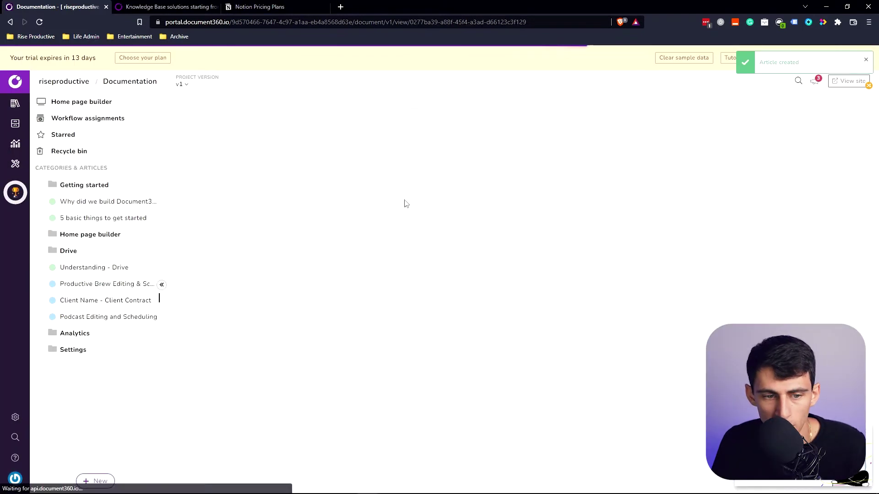
pyautogui.hotkey('ctrl', 'v')
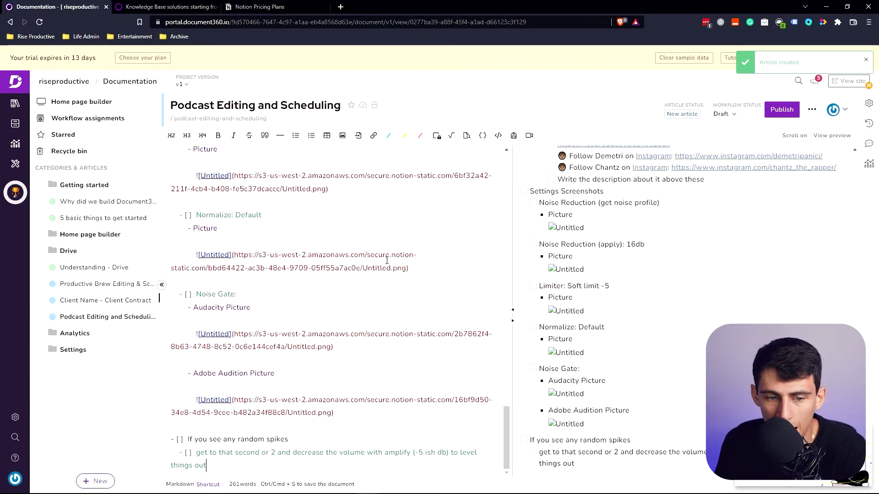
pyautogui.hotkey('ctrl', 's')
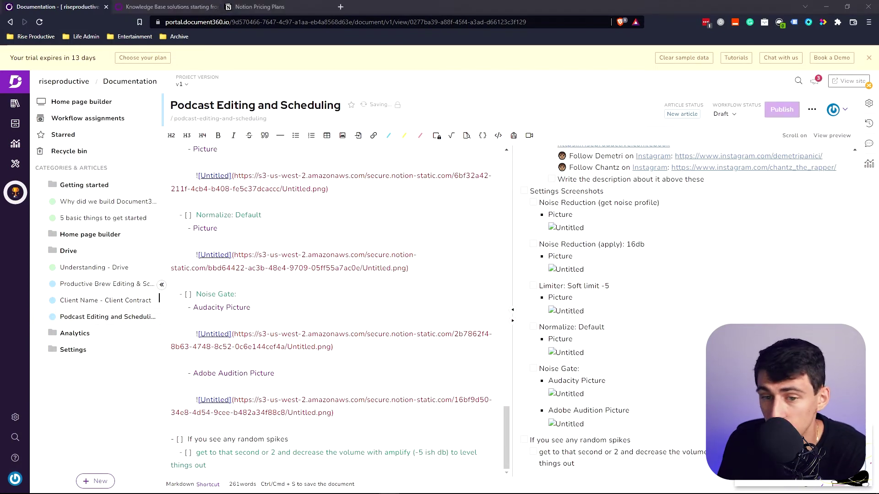
pyautogui.scroll(5, 454, 296)
pyautogui.scroll(15, 627, 289)
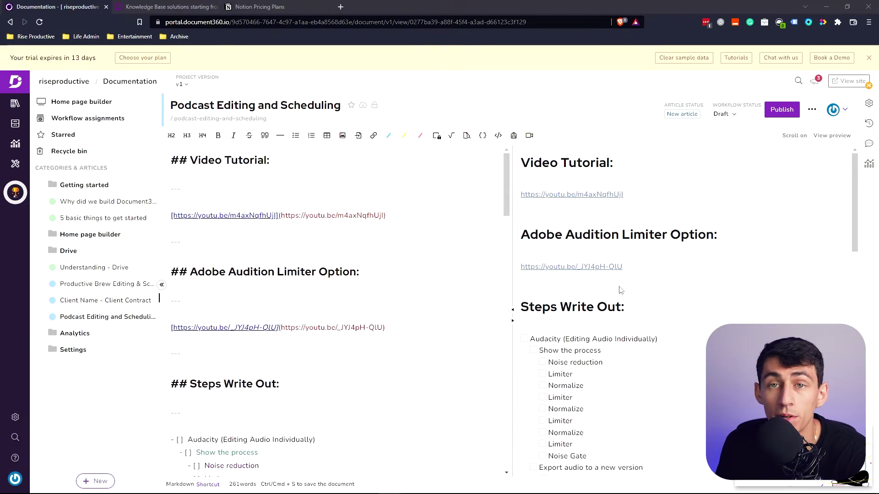
pyautogui.click(94, 255)
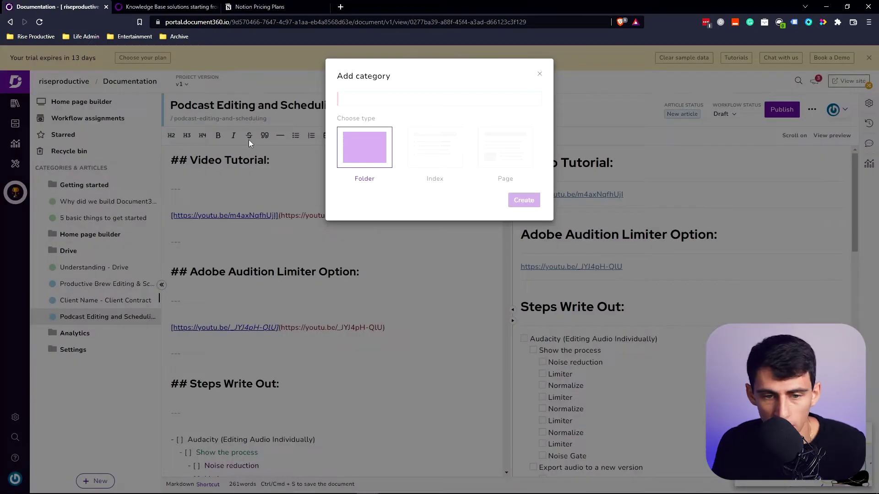
pyautogui.write('Pod')
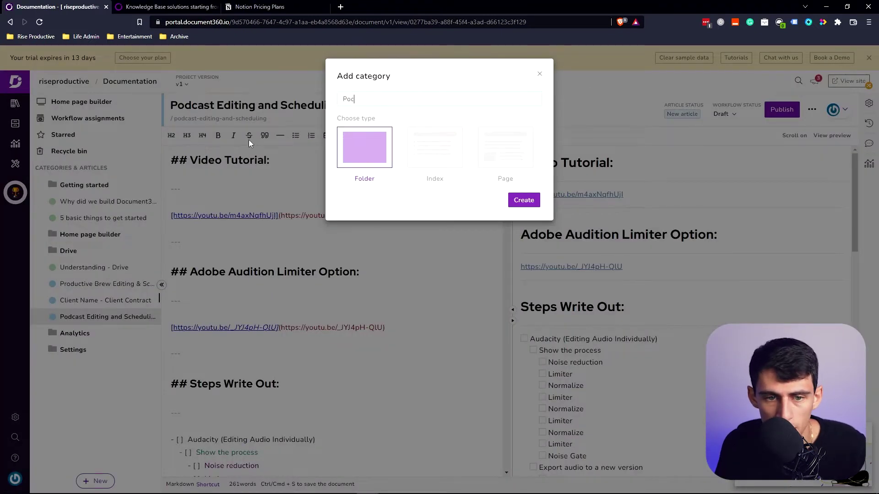
pyautogui.write('cast')
# Create the Podcast category and move the Productive Brew article into it
pyautogui.press('Return')
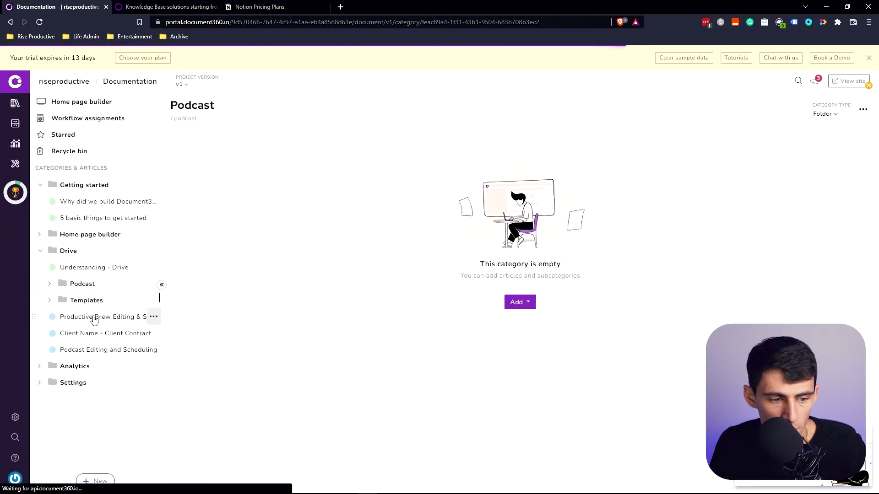
pyautogui.moveTo(92, 316)
pyautogui.mouseDown()
pyautogui.moveTo(116, 288)
pyautogui.moveTo(93, 288)
pyautogui.mouseUp()
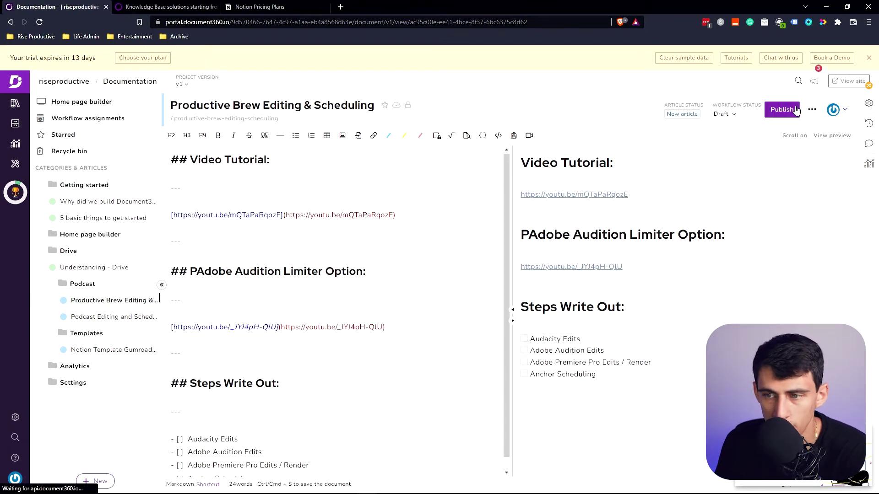
# Set the article's workflow status to In review
pyautogui.click(723, 114)
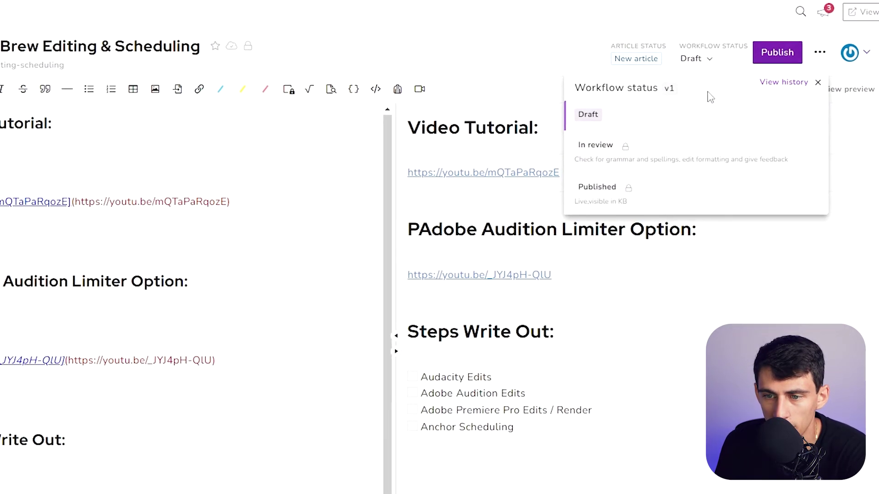
pyautogui.click(620, 165)
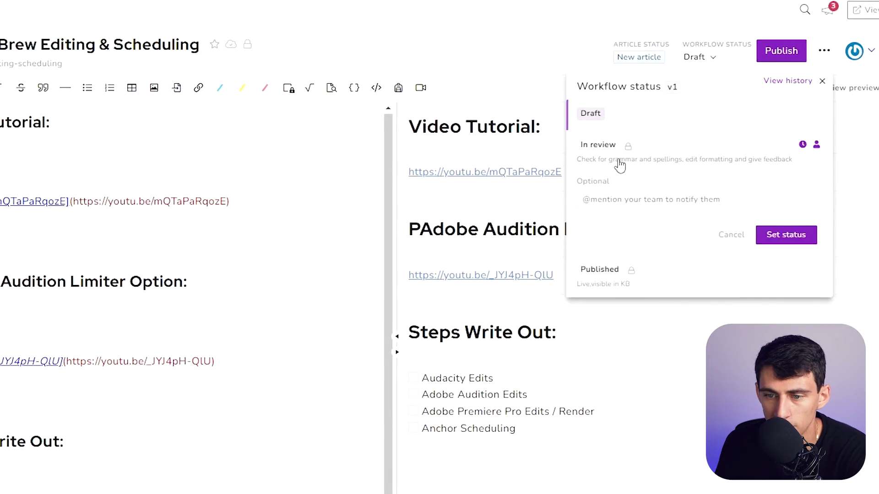
pyautogui.click(767, 234)
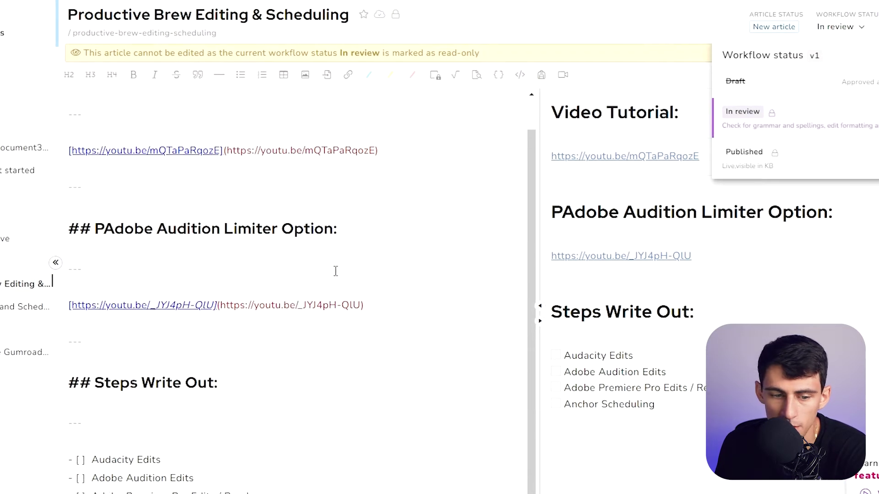
pyautogui.rightClick(187, 473)
pyautogui.press('Escape')
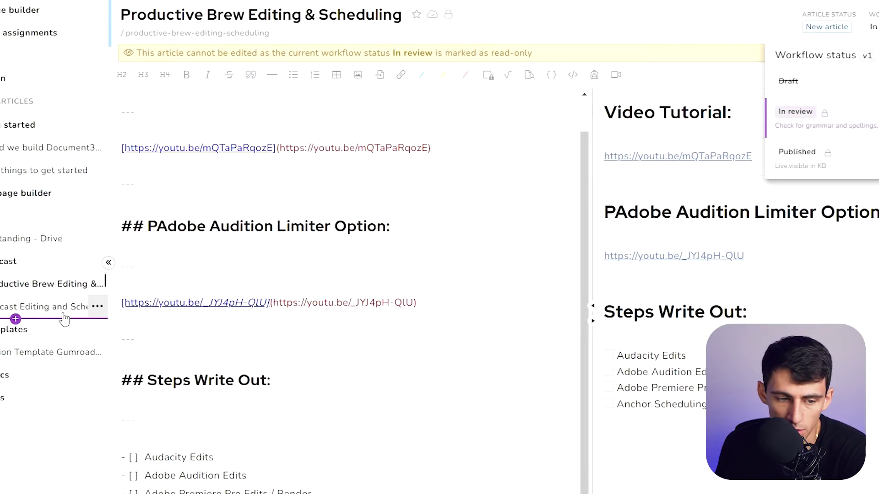
pyautogui.click(63, 320)
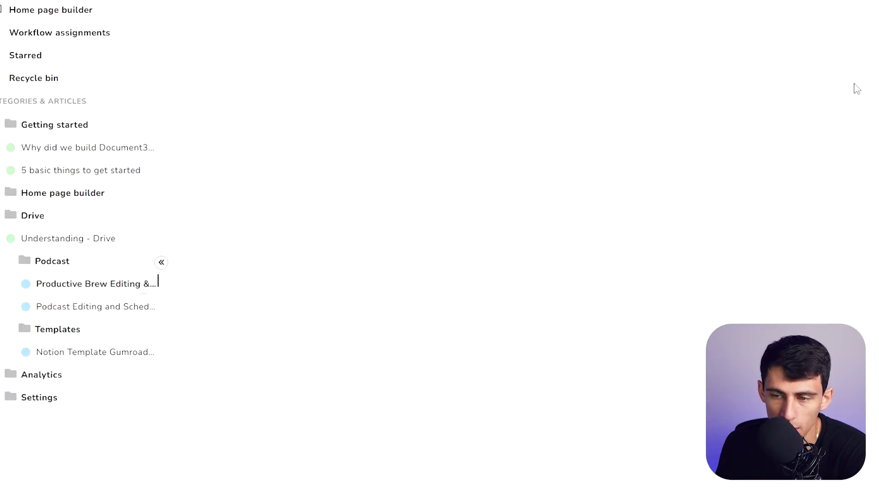
# Publish the article and add it to starred
pyautogui.click(825, 40)
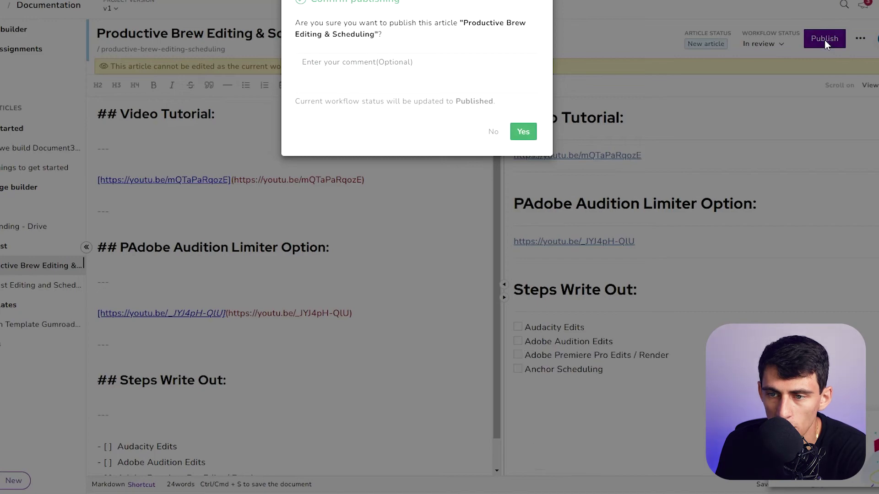
pyautogui.click(522, 135)
pyautogui.click(812, 110)
pyautogui.click(729, 231)
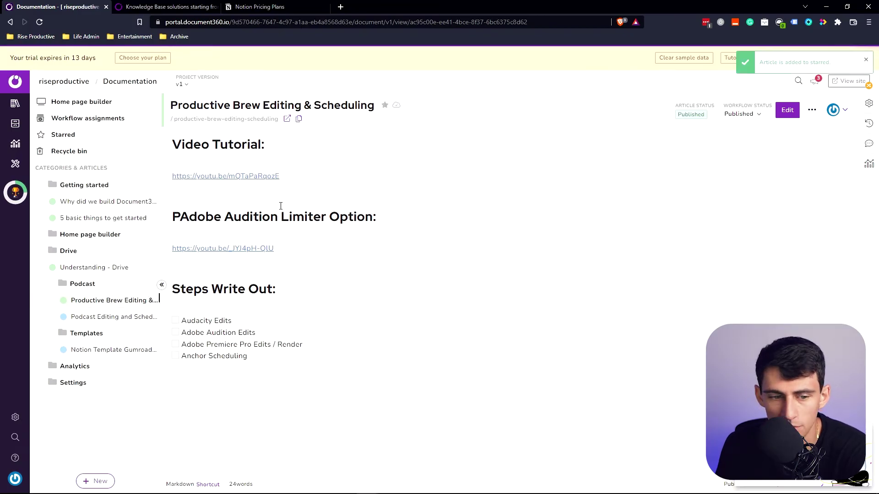
# View the published article on the live knowledge base, copy its URL and return to the portal
pyautogui.click(812, 110)
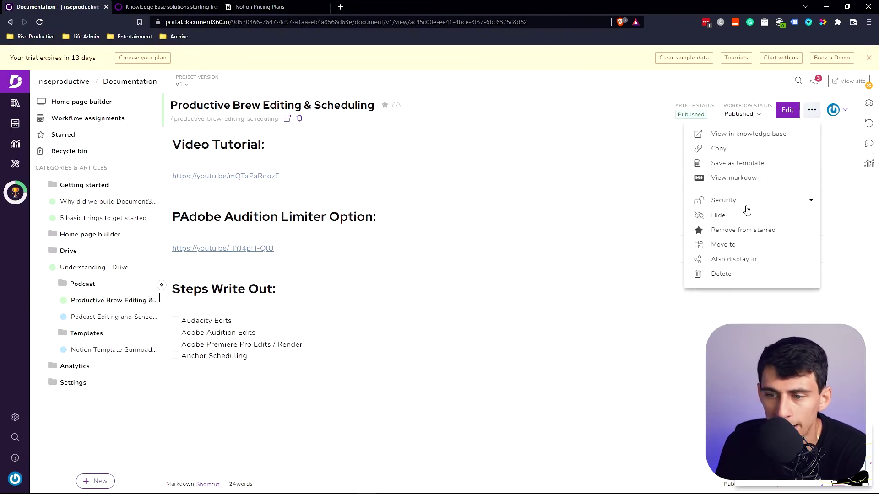
pyautogui.click(756, 135)
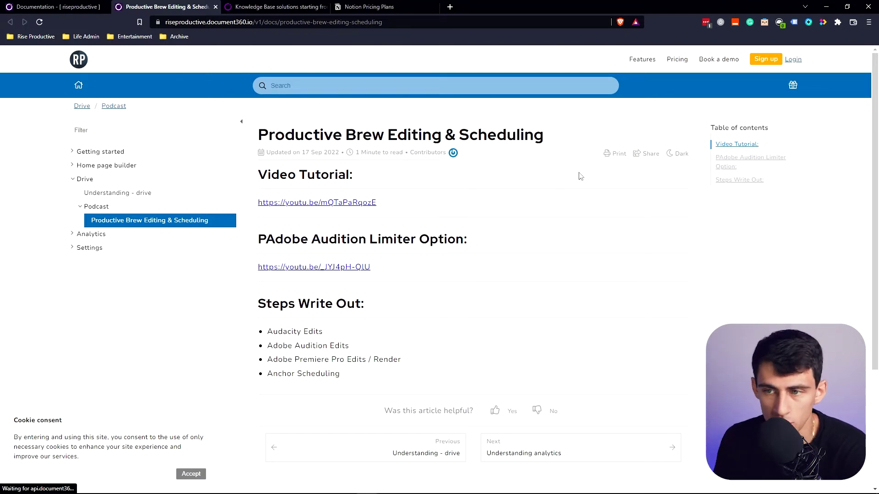
pyautogui.hotkey('ctrl', 'l')
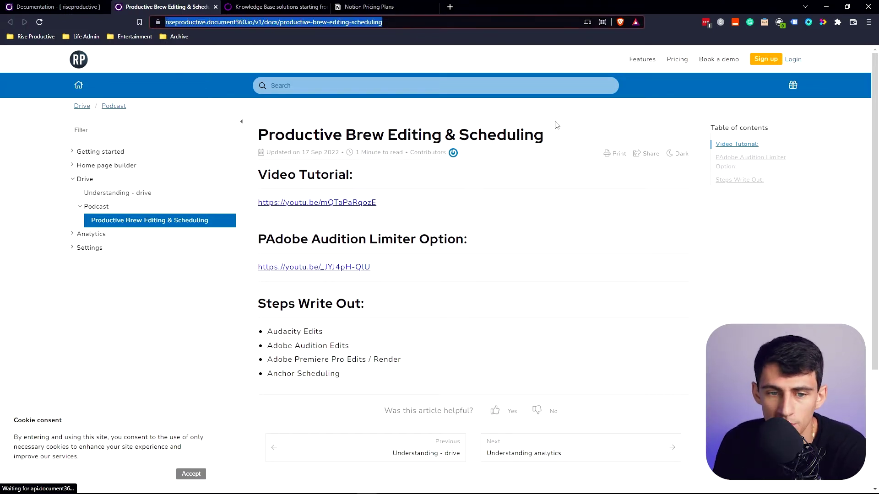
pyautogui.hotkey('ctrl', 'shift', 'Tab')
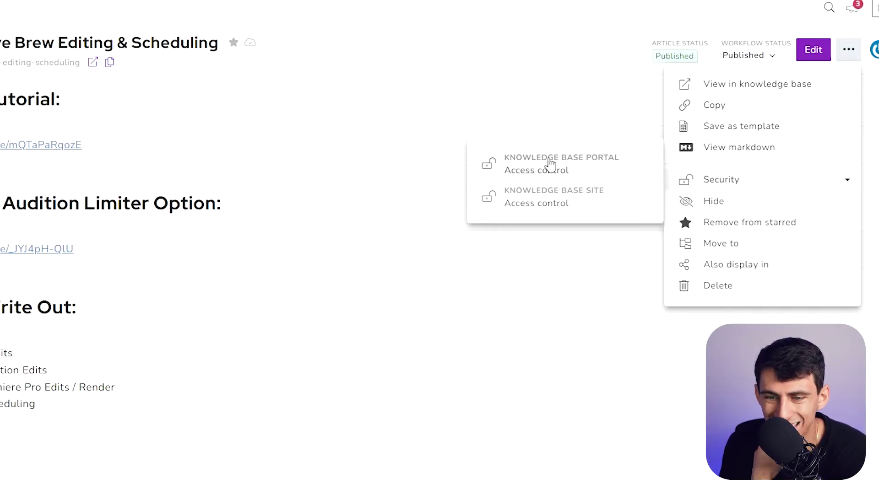
# Set the article's knowledge base site access control to Private
pyautogui.click(559, 175)
pyautogui.click(645, 183)
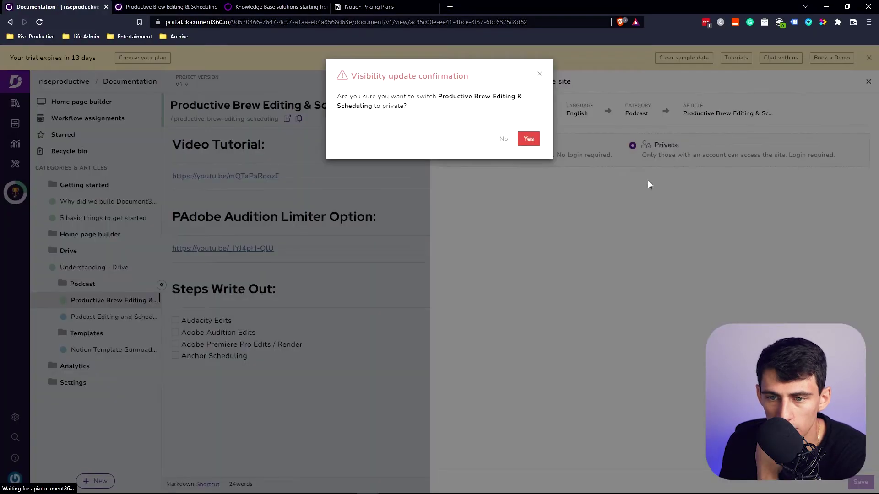
pyautogui.click(529, 139)
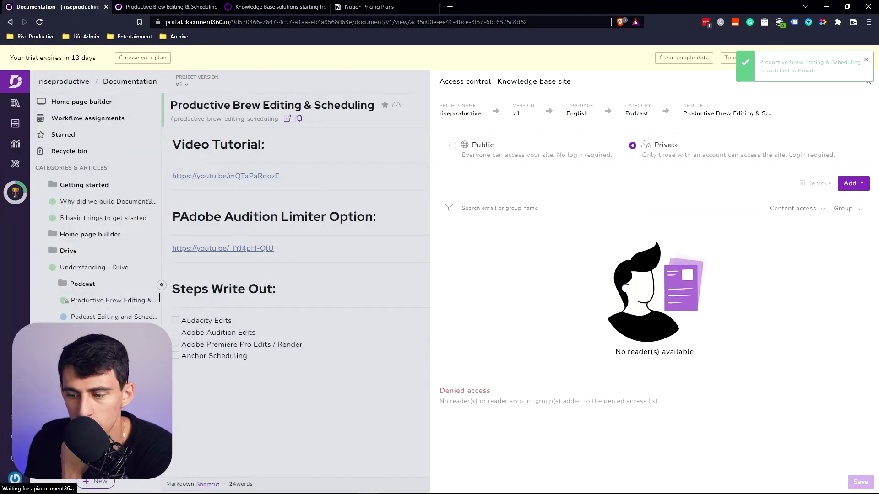
pyautogui.moveTo(368, 486)
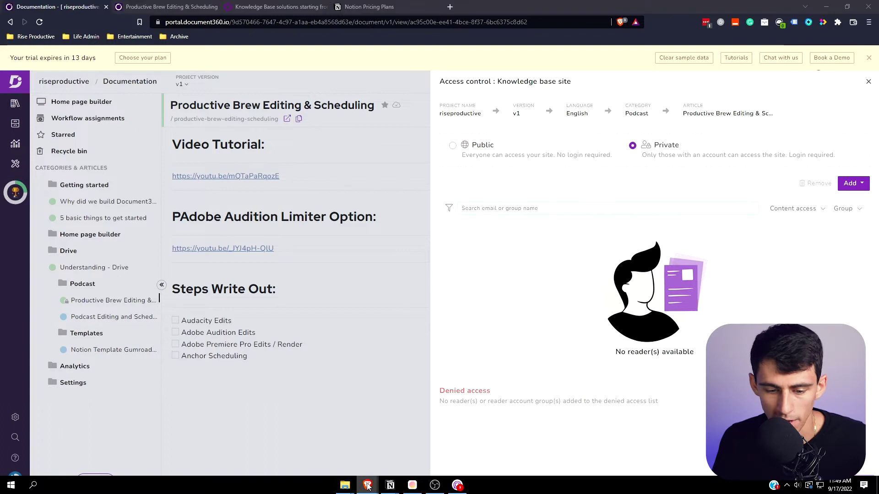
# Test the article link in a private window, confirm it asks for login, and close it
pyautogui.hotkey('ctrl', 'shift', 'n')
pyautogui.write('https://riseproductive.document360.io/v1/docs/productive-brew-editing-scheduling')
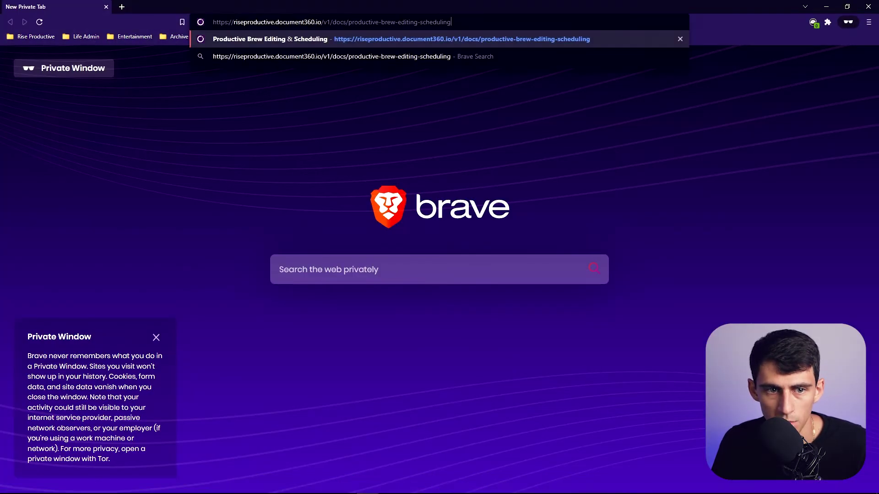
pyautogui.press('Return')
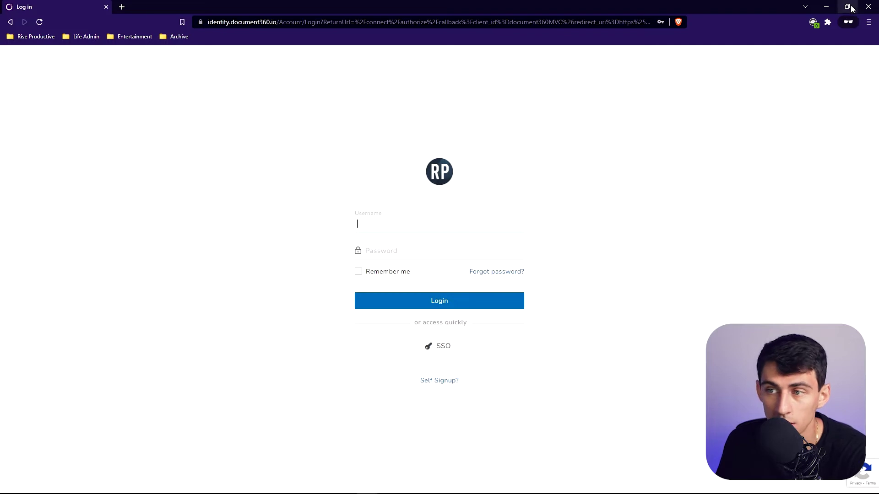
pyautogui.click(868, 7)
pyautogui.click(812, 112)
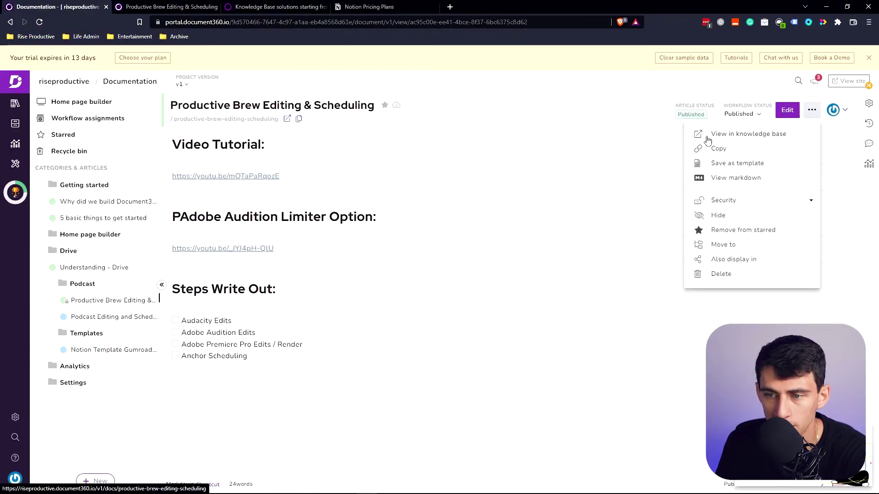
# Preview the live article as a PDF print and jump to its Steps Write Out section
pyautogui.click(288, 119)
pyautogui.hotkey('ctrl', 'p')
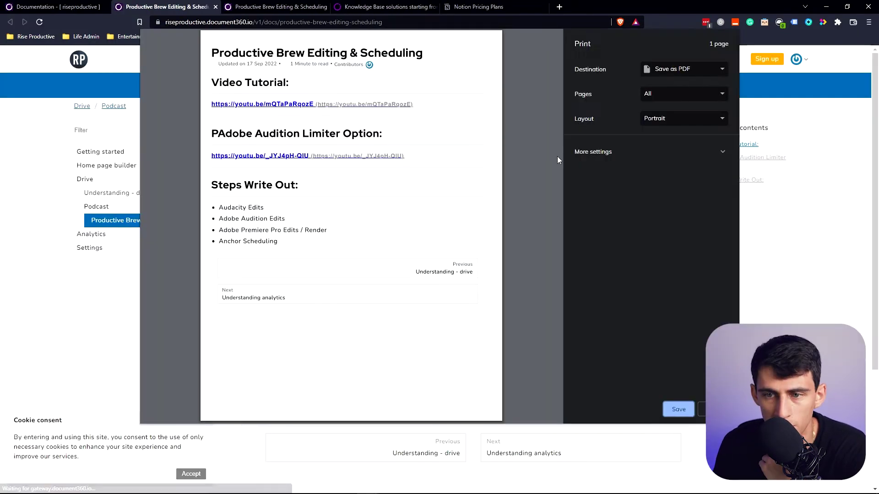
pyautogui.press('Escape')
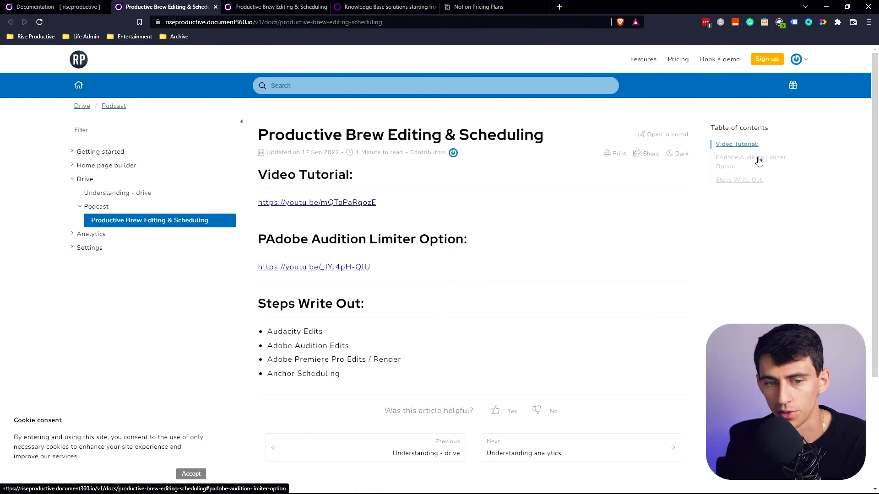
pyautogui.doubleClick(319, 174)
pyautogui.click(739, 180)
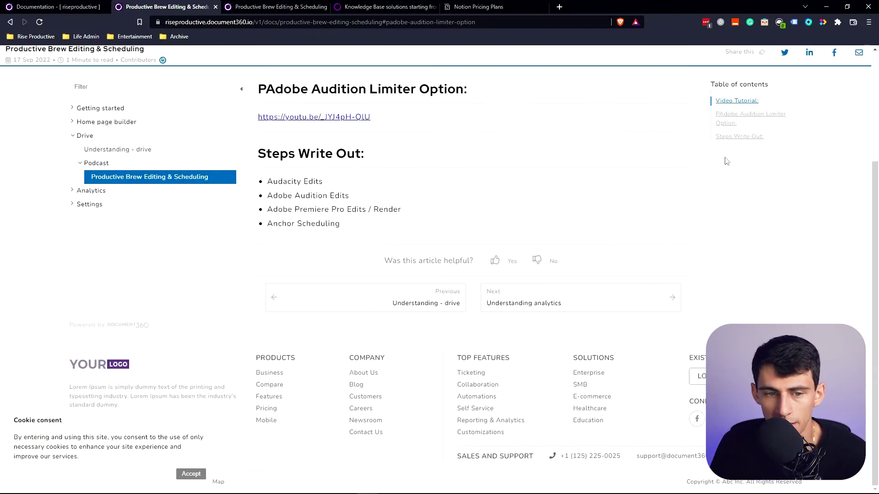
pyautogui.scroll(5, 576, 151)
pyautogui.scroll(-5, 431, 147)
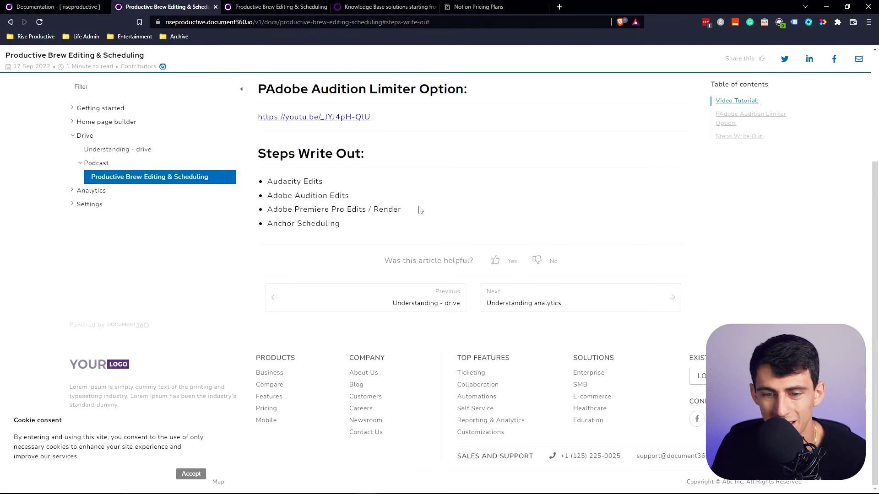
pyautogui.scroll(5, 480, 206)
pyautogui.scroll(-5, 412, 289)
# Browse back through Understanding - Drive, the home page builder and 5 basic things articles, then switch to Notion
pyautogui.click(426, 301)
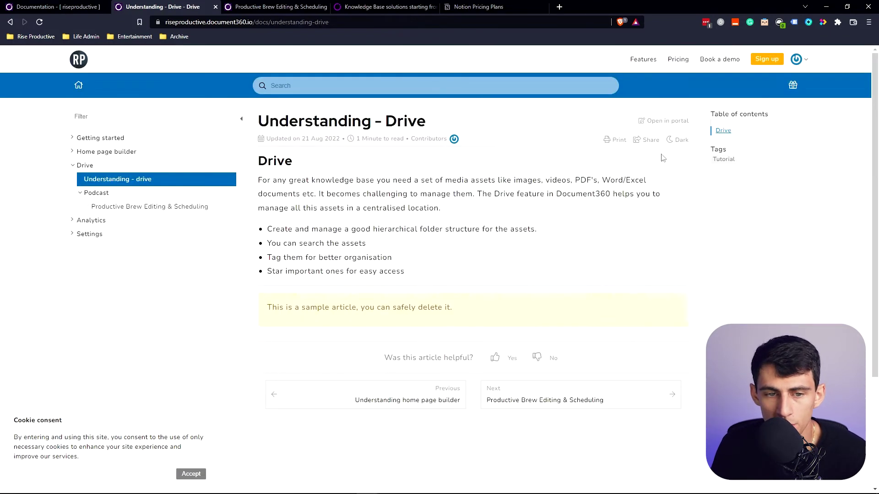
pyautogui.click(411, 398)
pyautogui.click(380, 281)
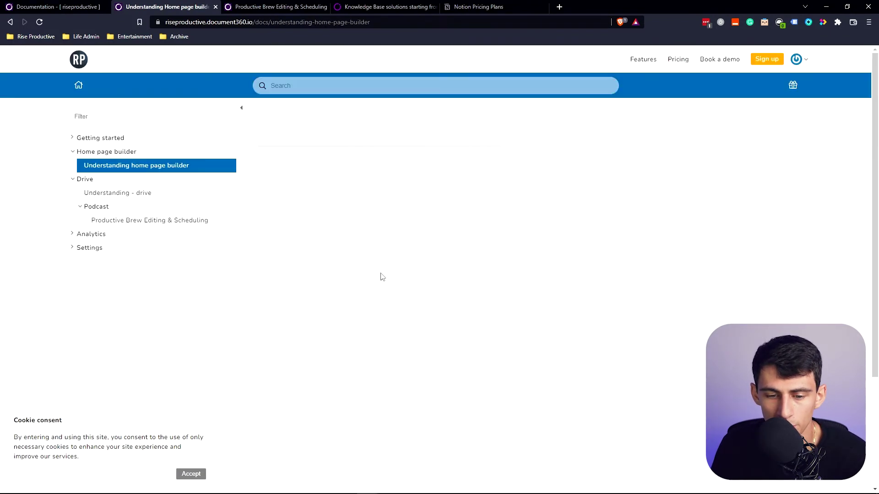
pyautogui.scroll(-1, 470, 314)
pyautogui.scroll(-2, 470, 313)
pyautogui.scroll(4, 395, 154)
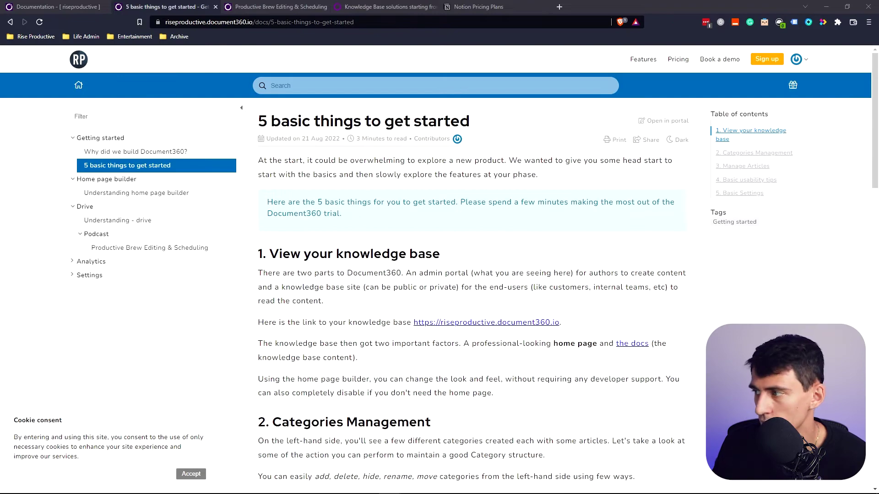
pyautogui.hotkey('alt', 'Tab')
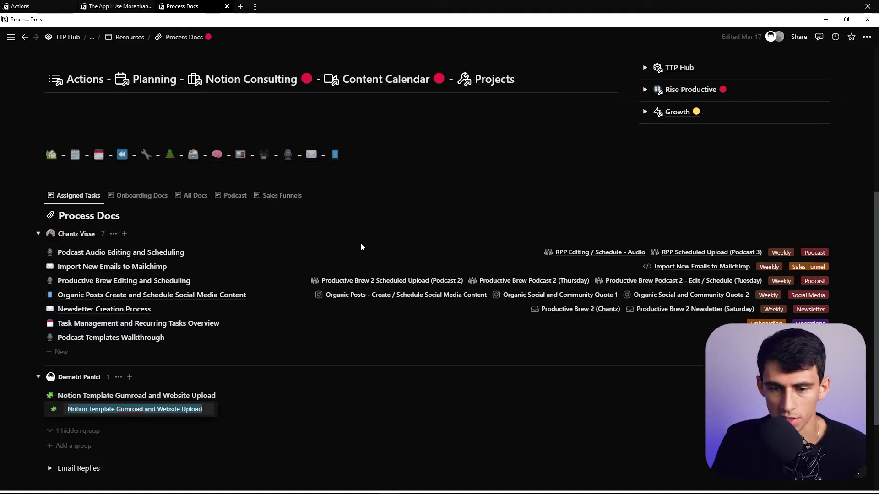
# Stop editing the Process Docs page title in Notion
pyautogui.click(361, 248)
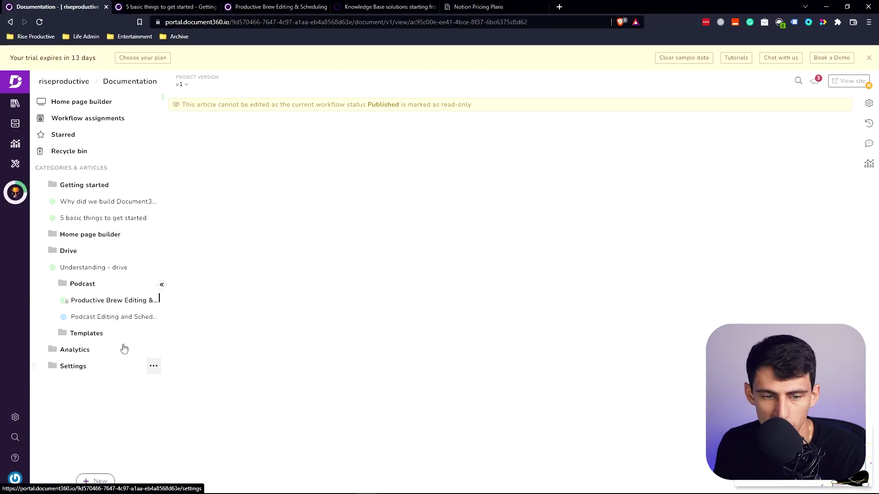
# Review the portal settings and show the team collaboration extensions
pyautogui.click(89, 165)
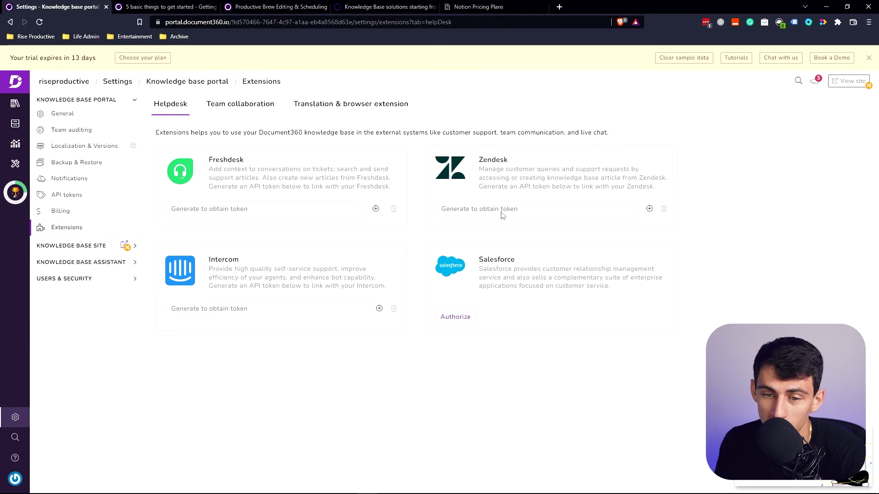
pyautogui.click(246, 110)
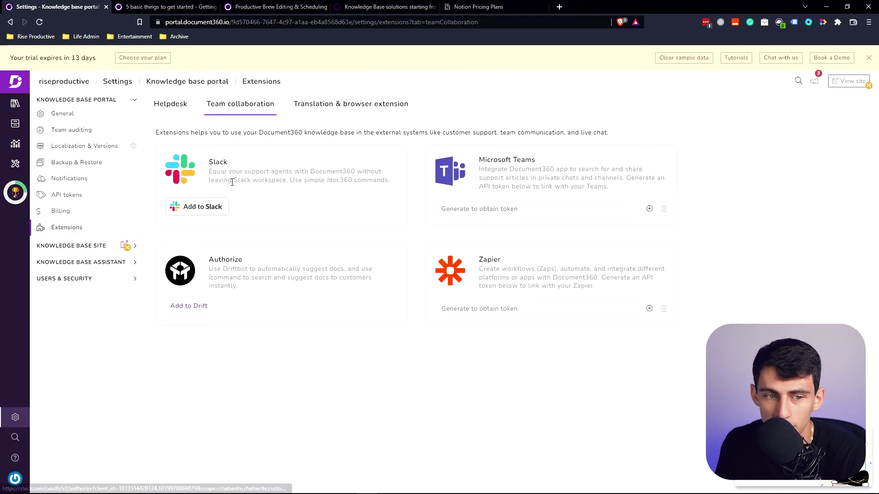